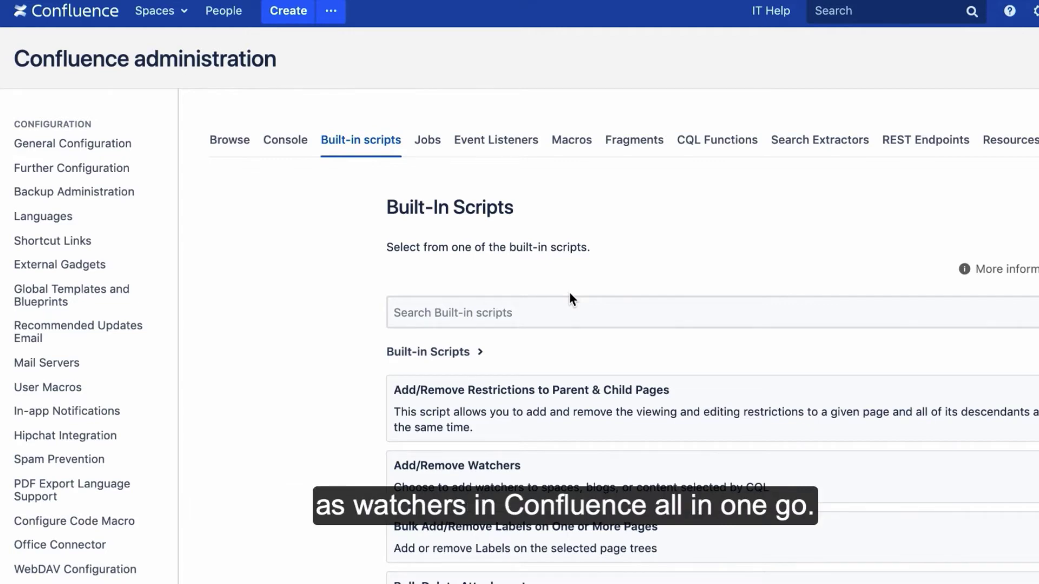
Open the Add/Remove Watchers script and show its Select by choices: Space, Blog, CQL.
scroll(474, 290, down, 2)
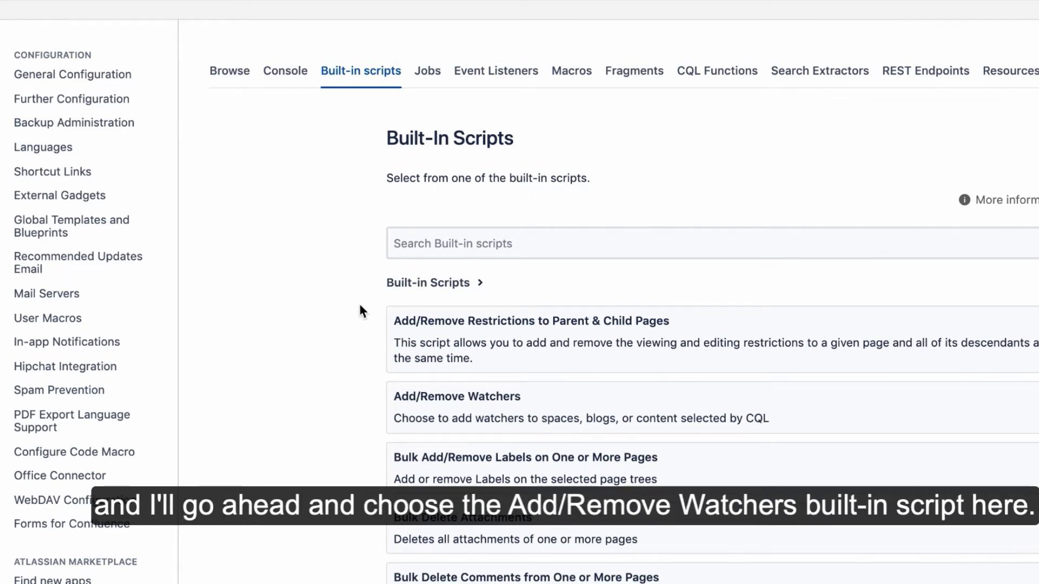
click(547, 400)
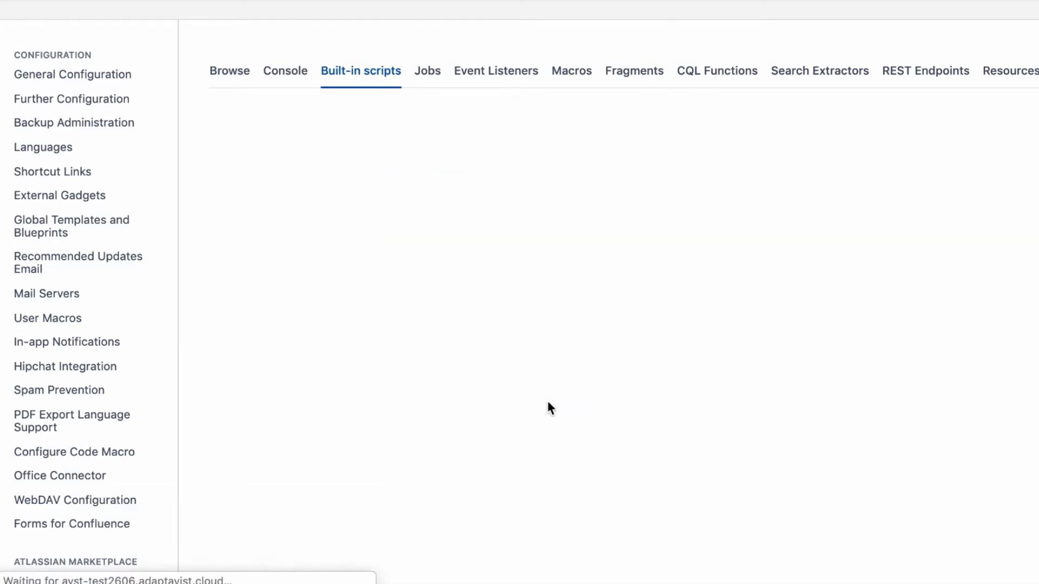
click(419, 172)
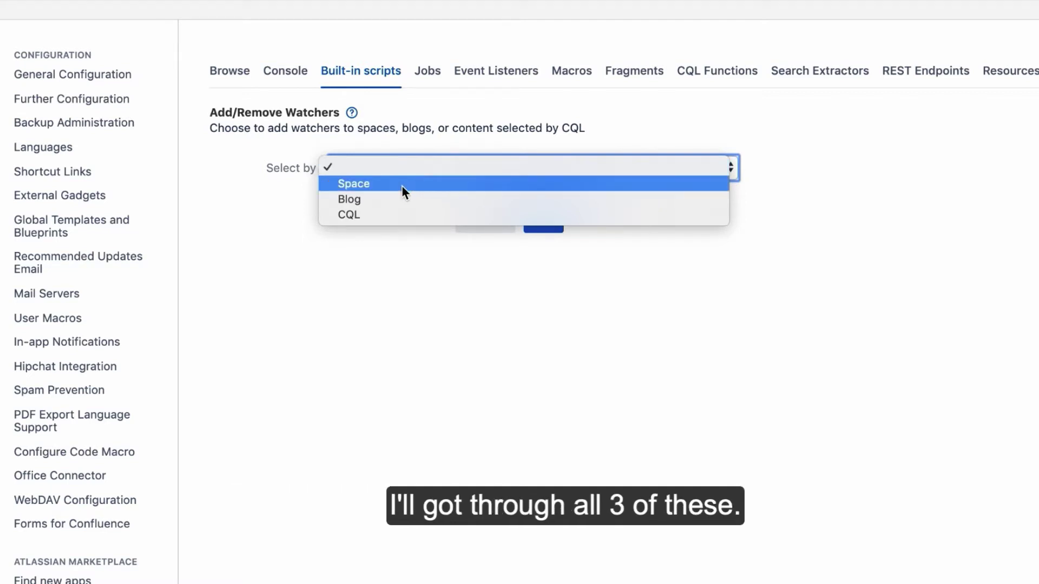
Select by Space, targeting the Marketing Team space and applying to the marketing team group.
click(402, 187)
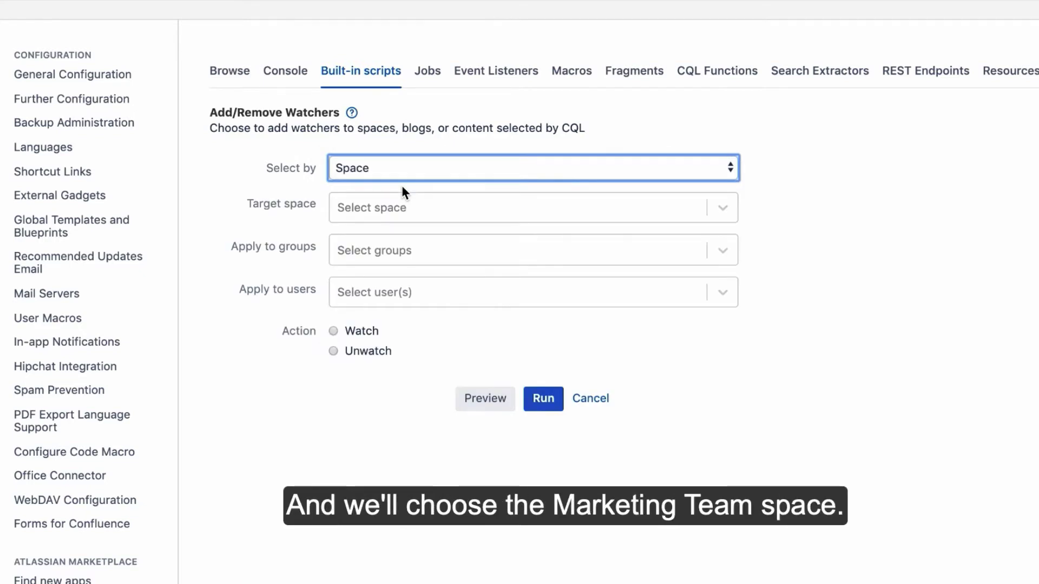
click(392, 207)
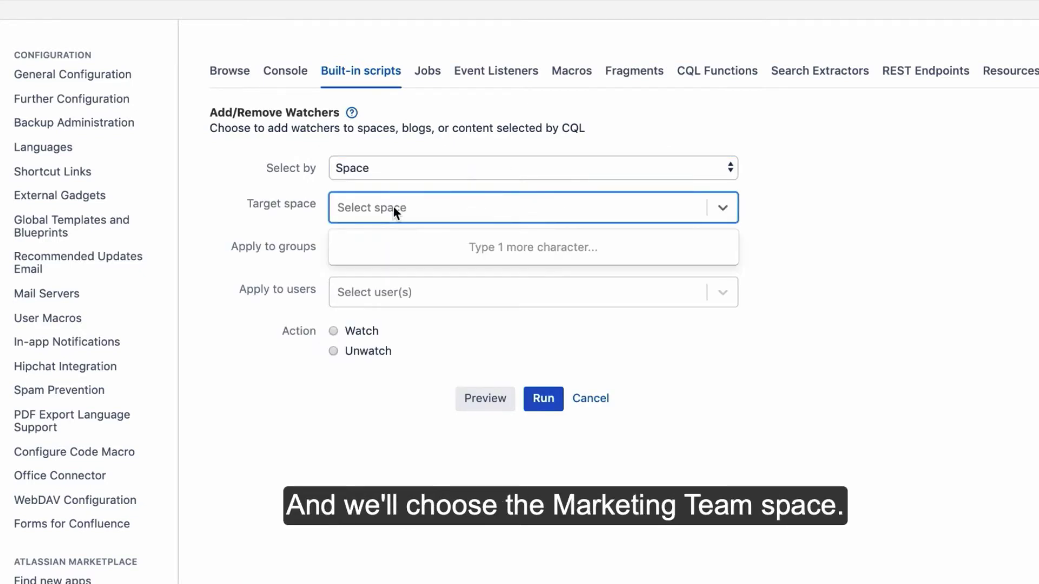
text(mar)
key(Tab)
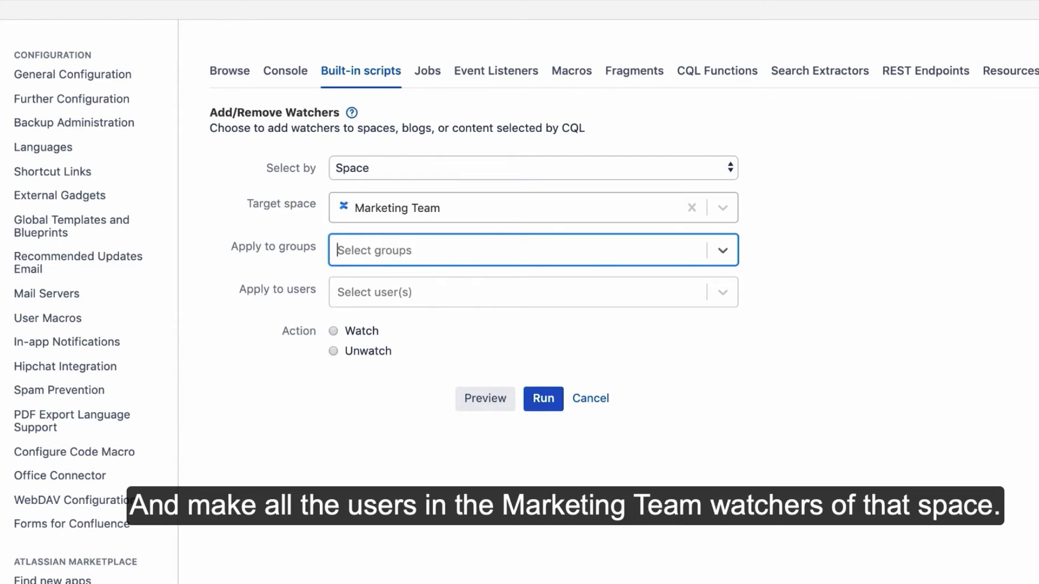
text(m)
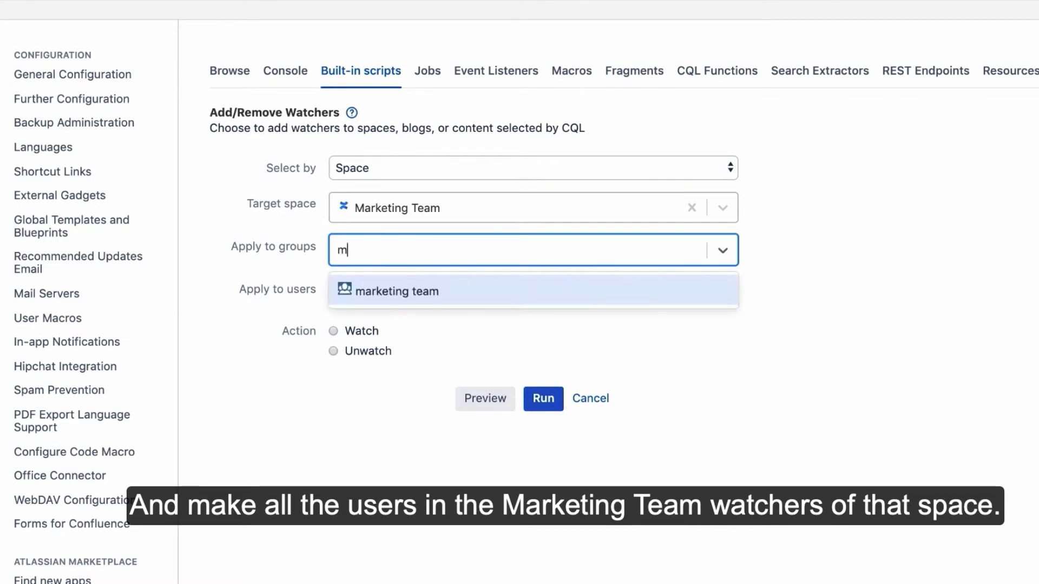
key(Return)
Choose the Watch action and run the script to add the space watchers.
click(329, 425)
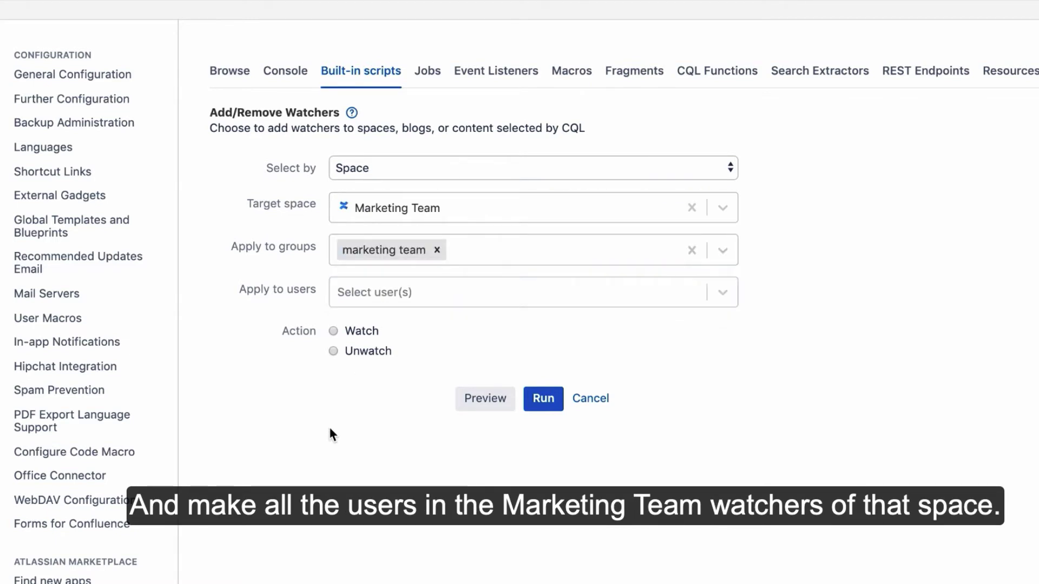
click(333, 331)
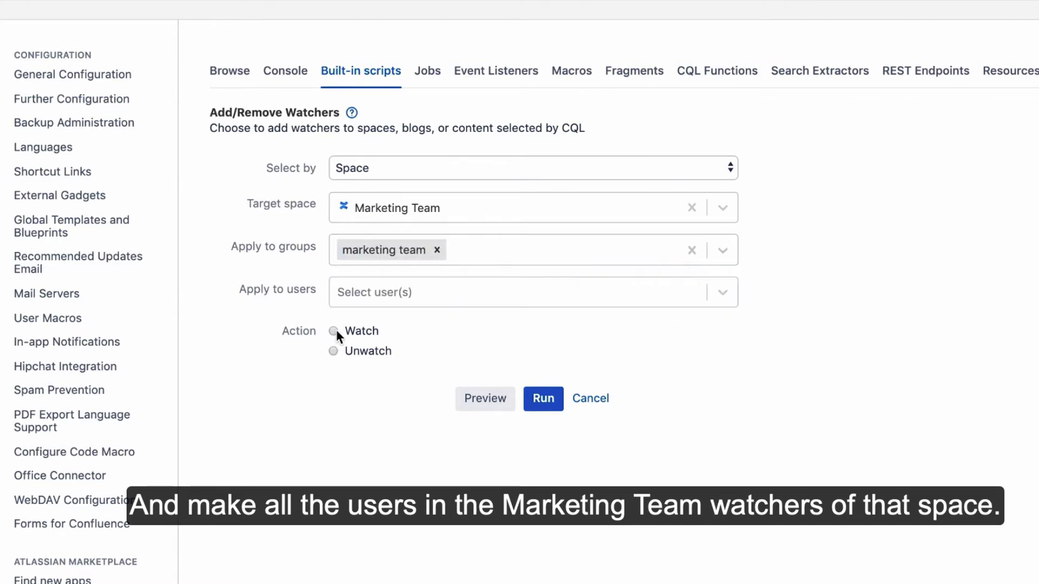
click(544, 400)
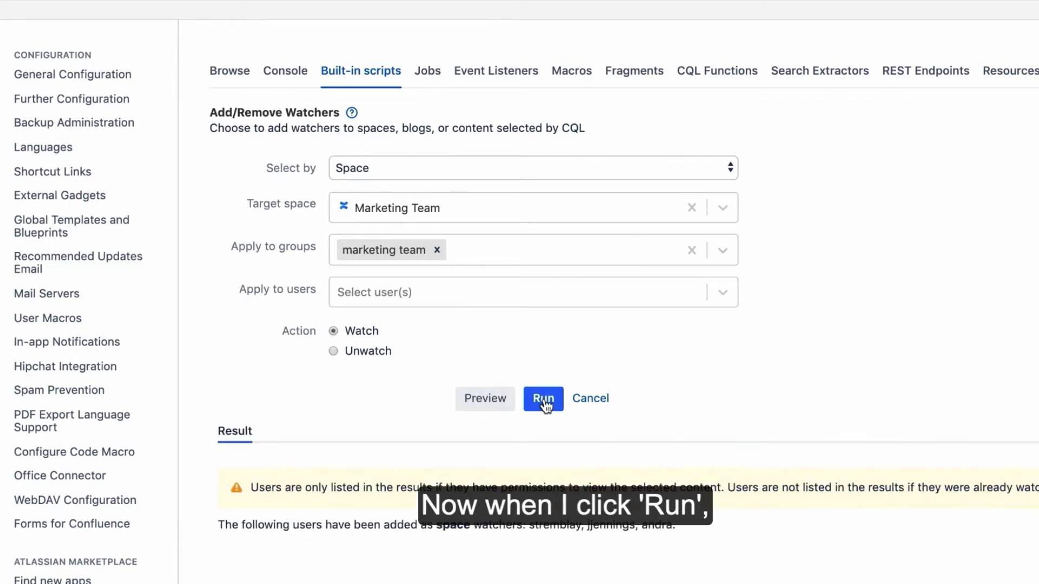
scroll(546, 403, down, 2)
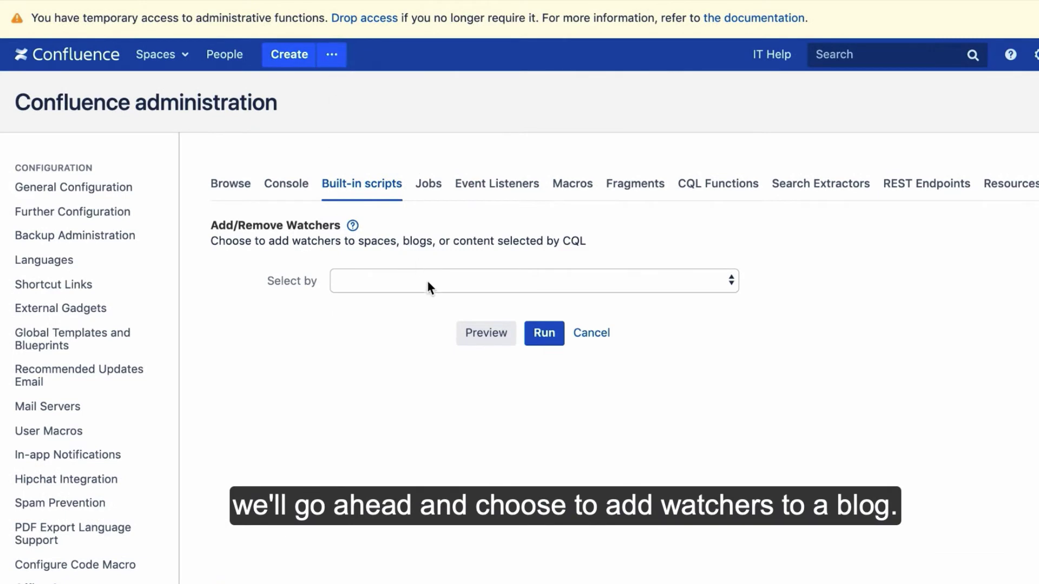
Switch Select by to Blog with Happy Days as the target space.
click(420, 285)
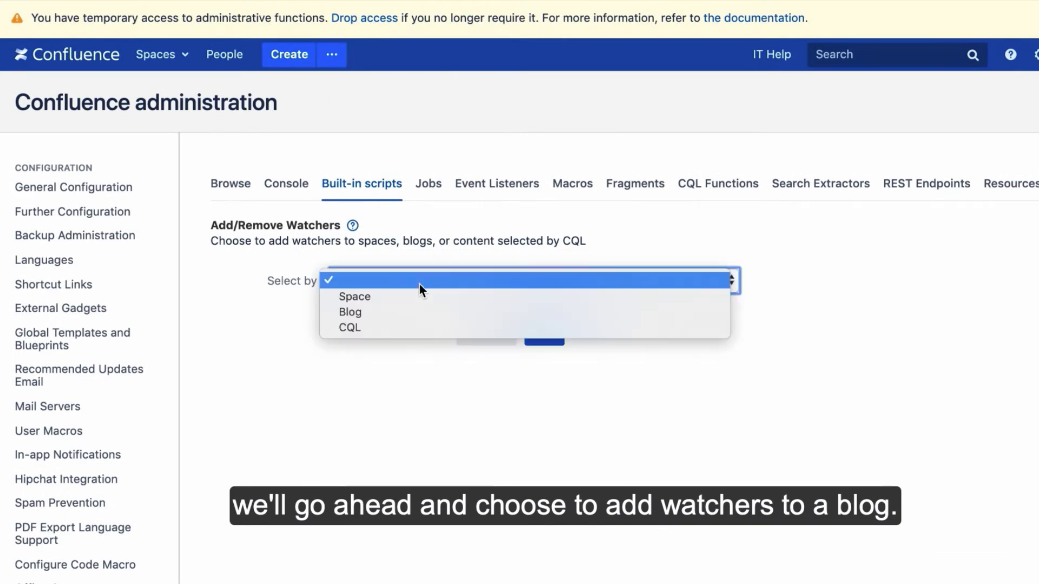
click(413, 312)
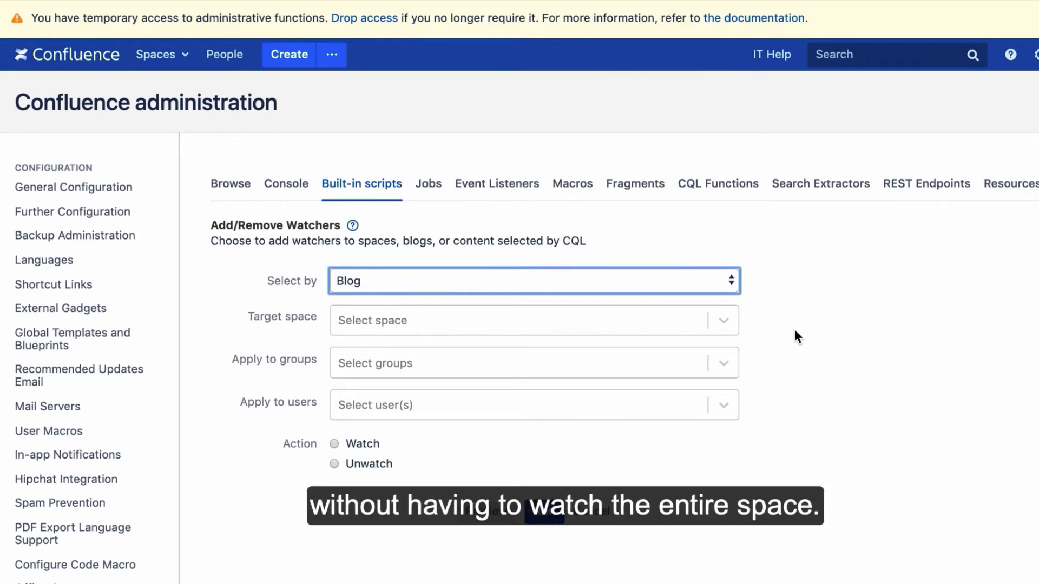
click(431, 320)
text(ha)
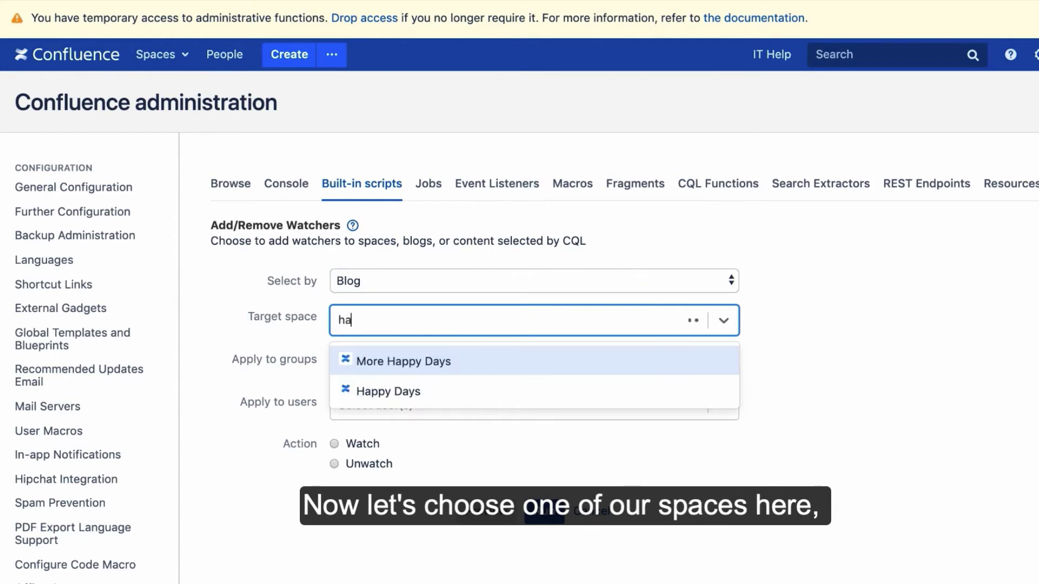
click(443, 394)
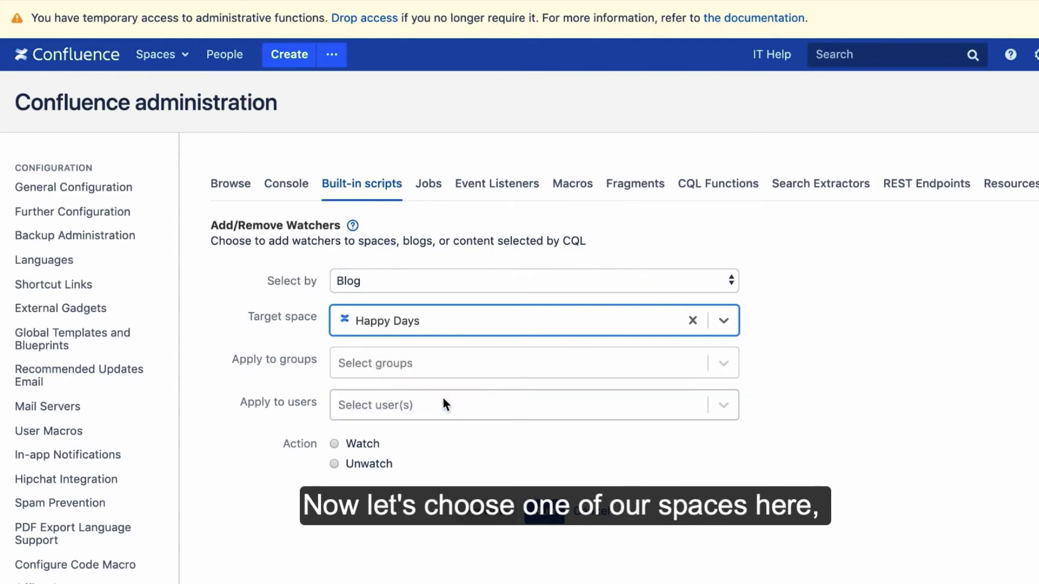
click(411, 409)
text(j)
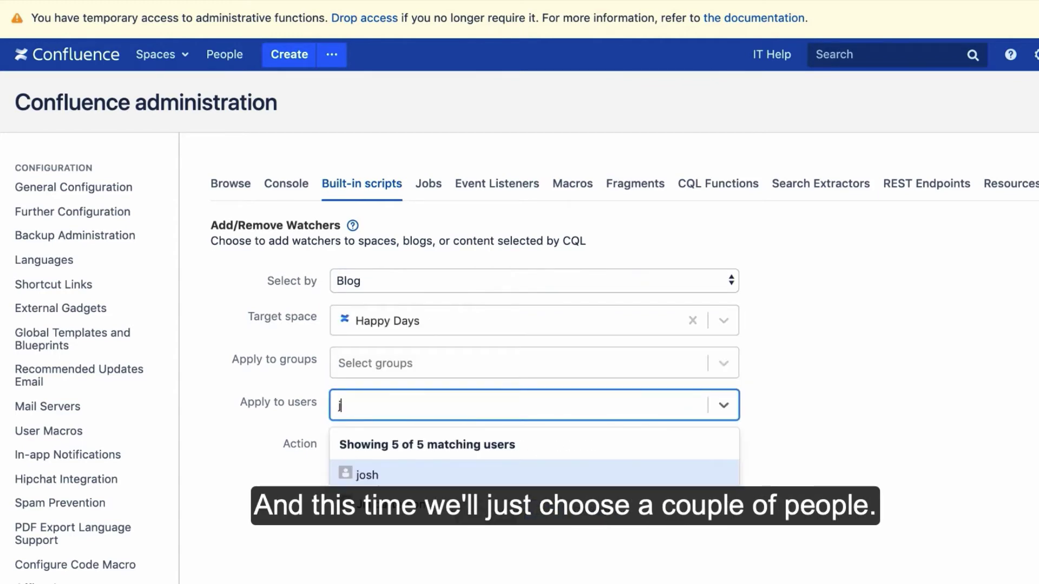
text(ane)
key(Return)
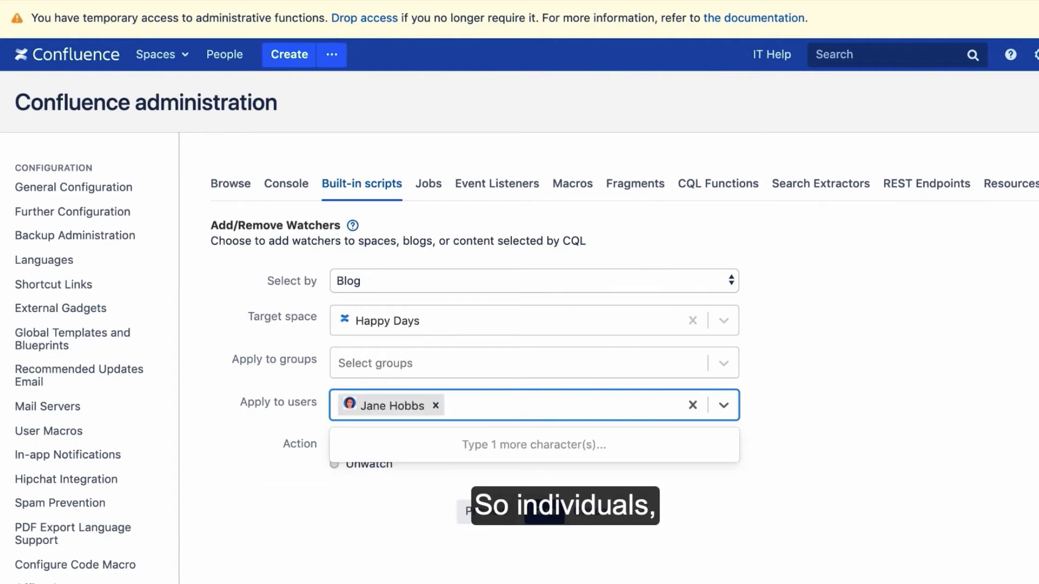
text(ben)
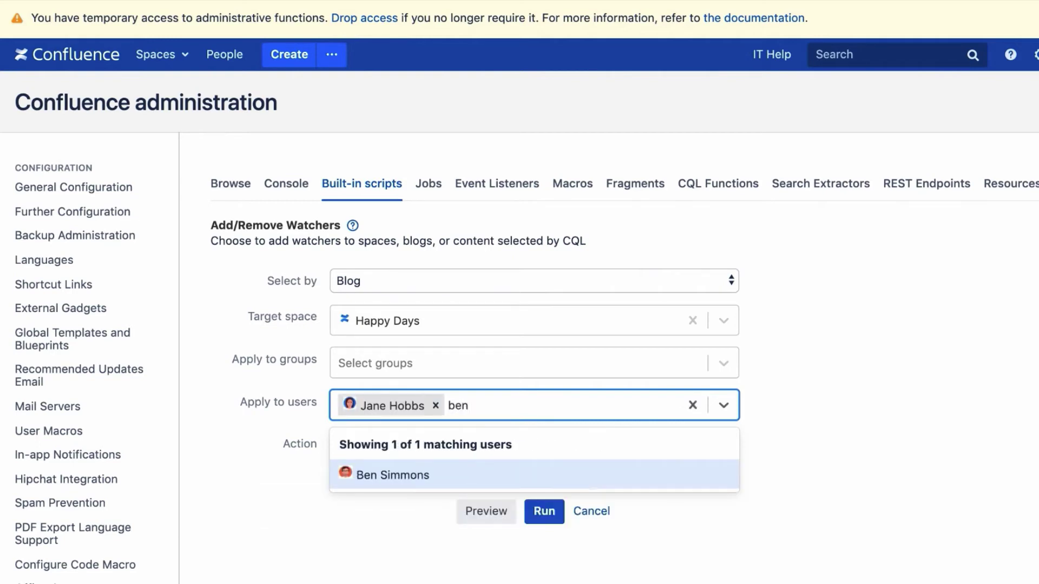
click(397, 468)
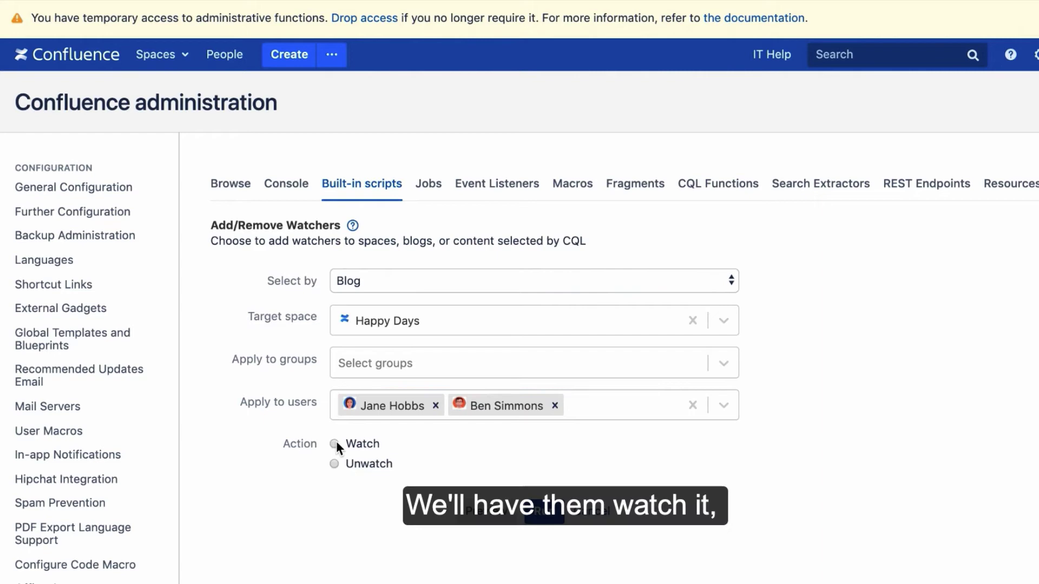
Choose Watch and run the script, then review the blog watcher results.
click(335, 444)
click(545, 512)
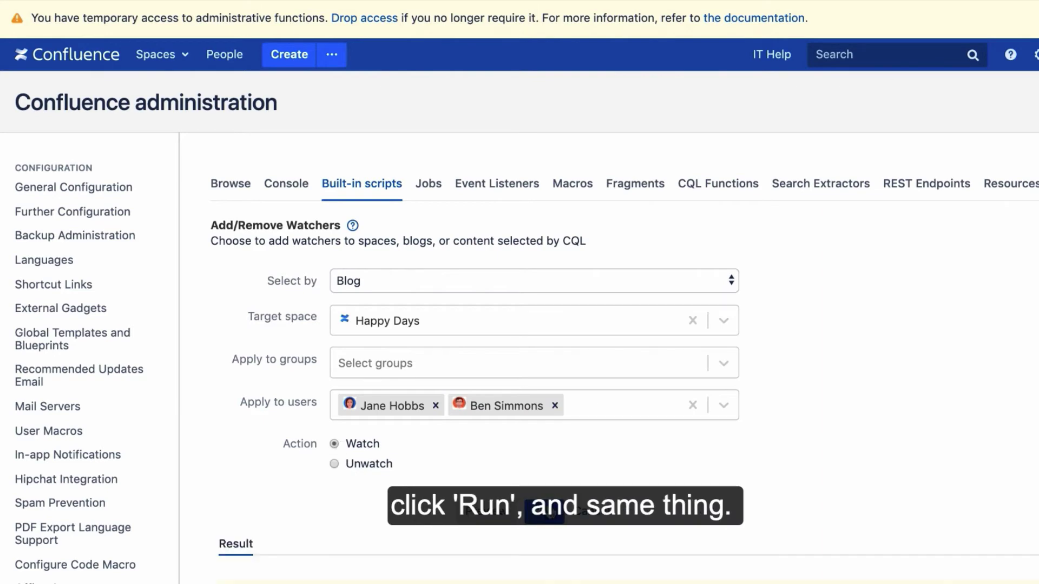
scroll(790, 429, down, 3)
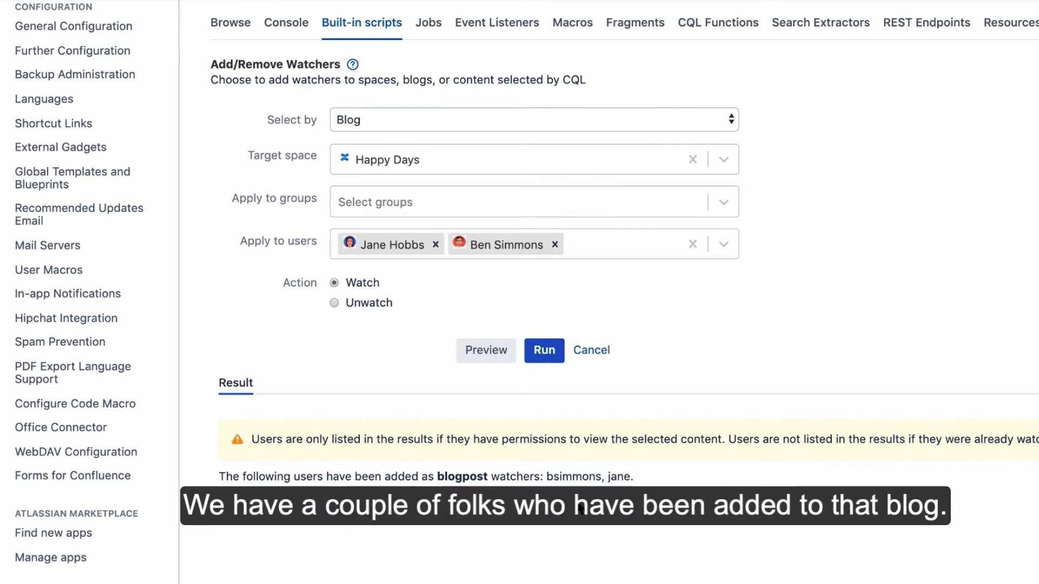
scroll(225, 469, up, 2)
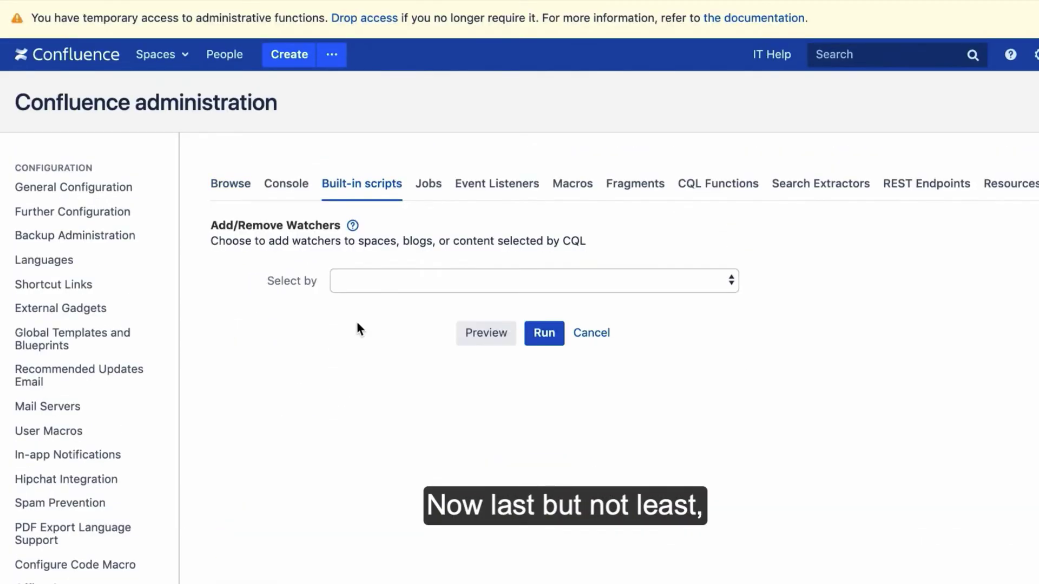
Select by CQL with the query 'type = page and label = travel'.
click(377, 275)
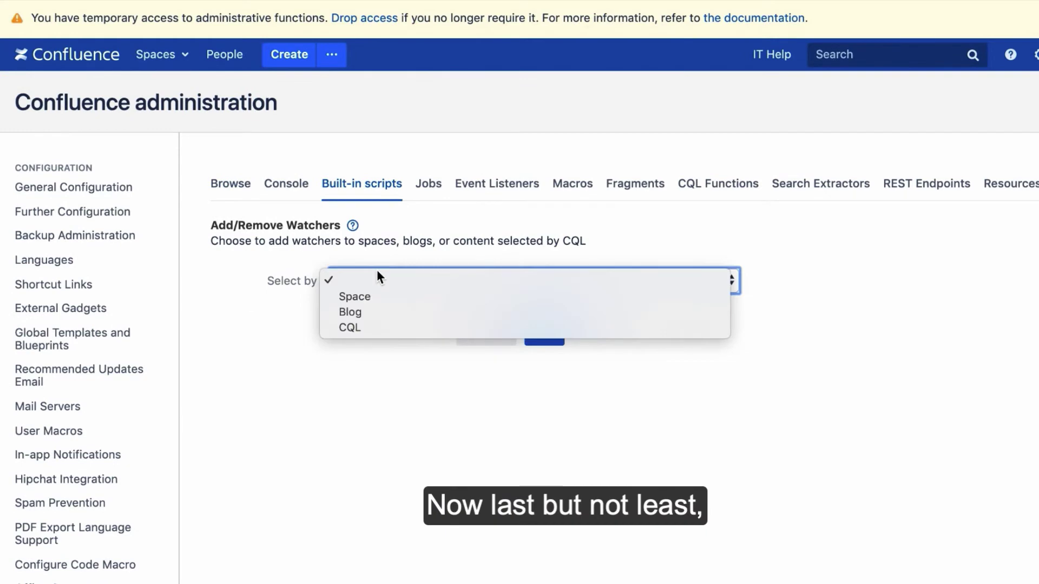
click(370, 331)
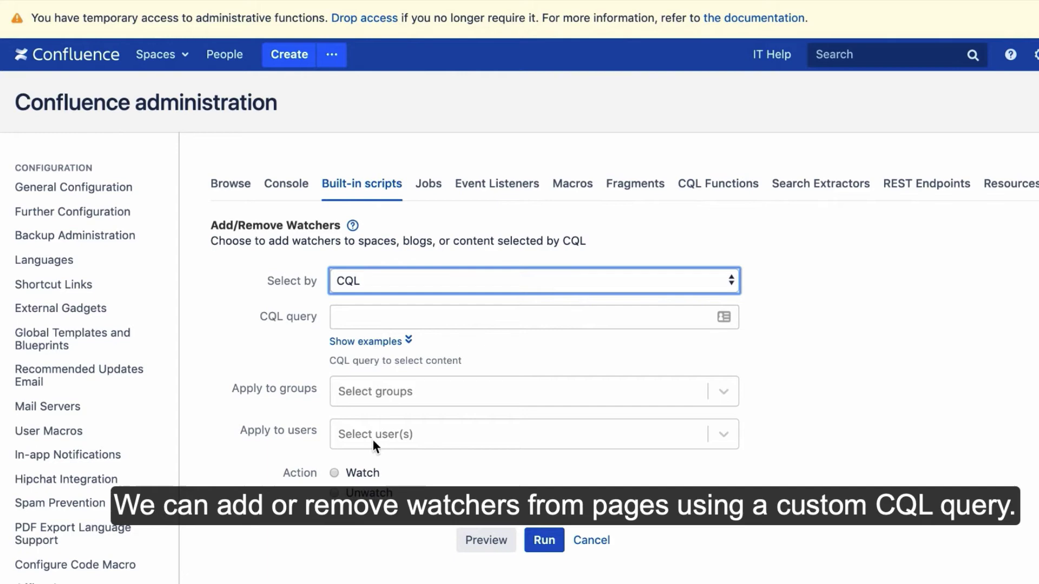
scroll(372, 438, down, 3)
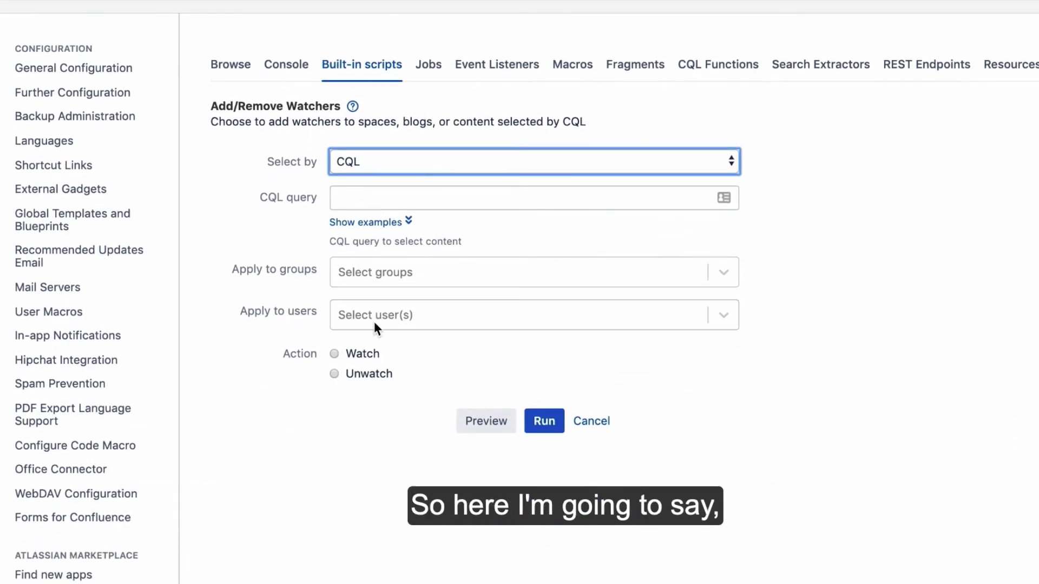
click(428, 196)
text(type = page and label = travel)
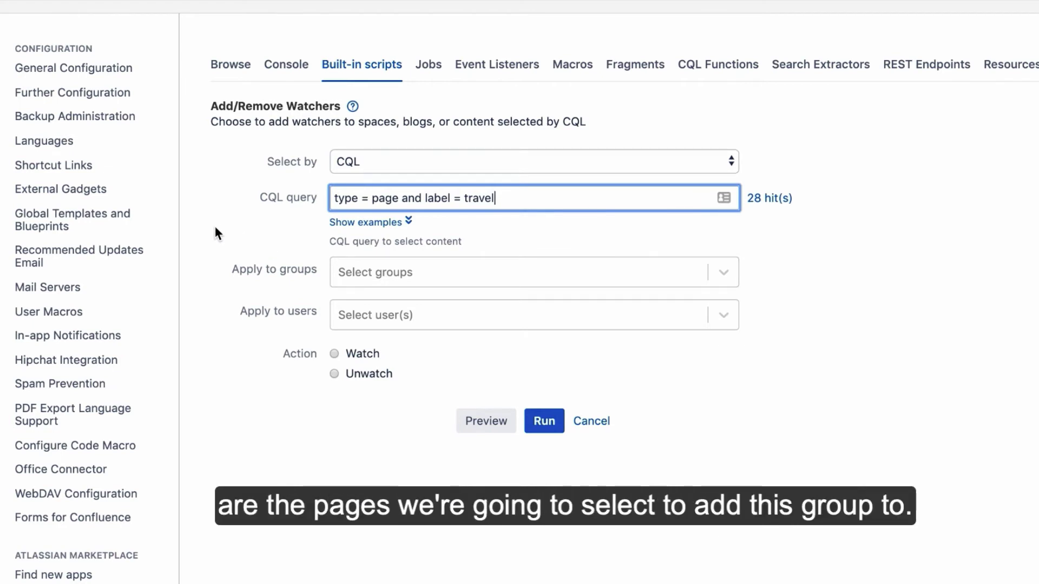
Apply the watchers to the world travelers group.
click(395, 274)
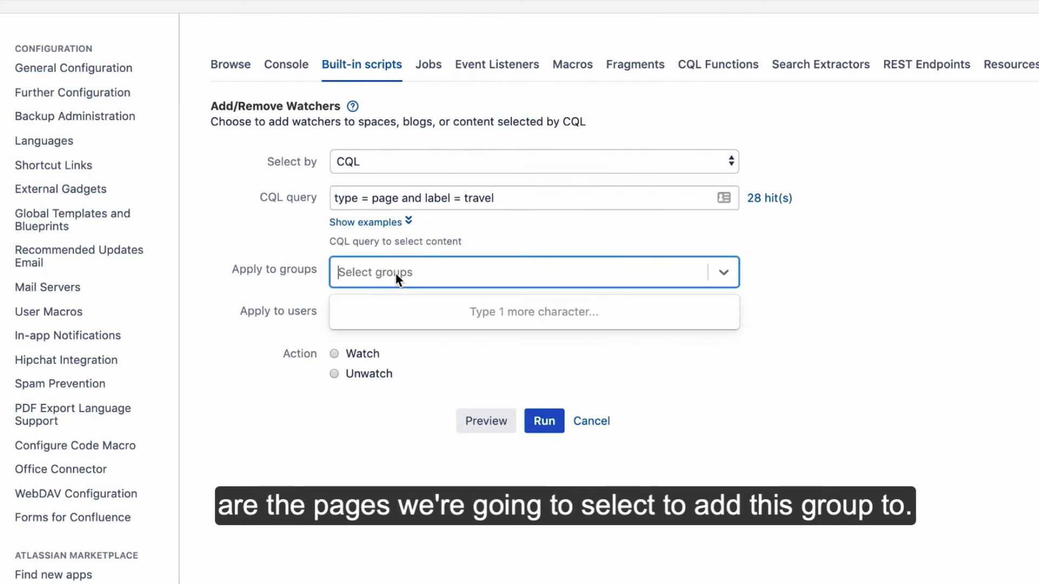
text(wo)
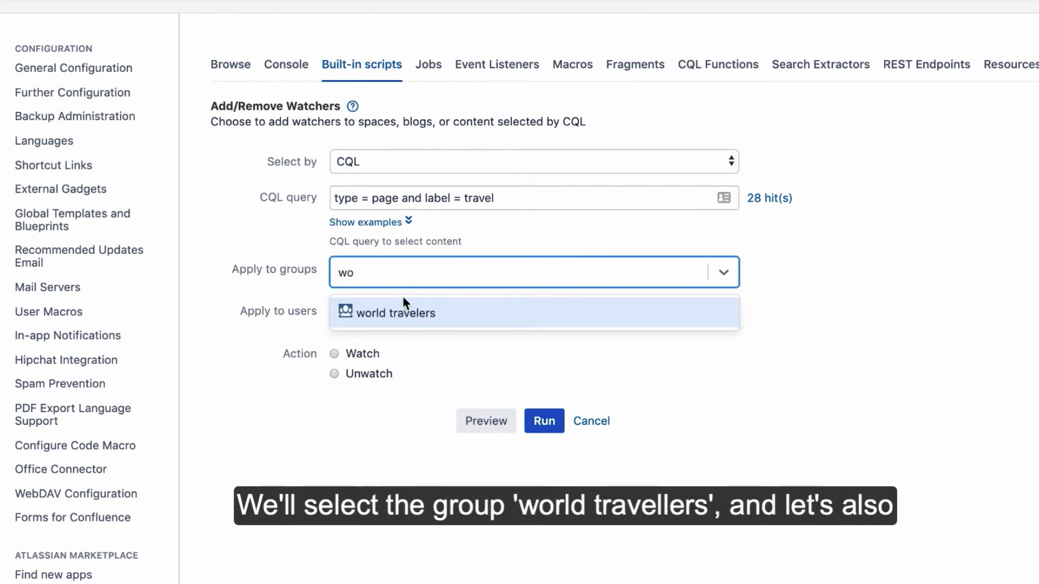
click(402, 303)
click(265, 286)
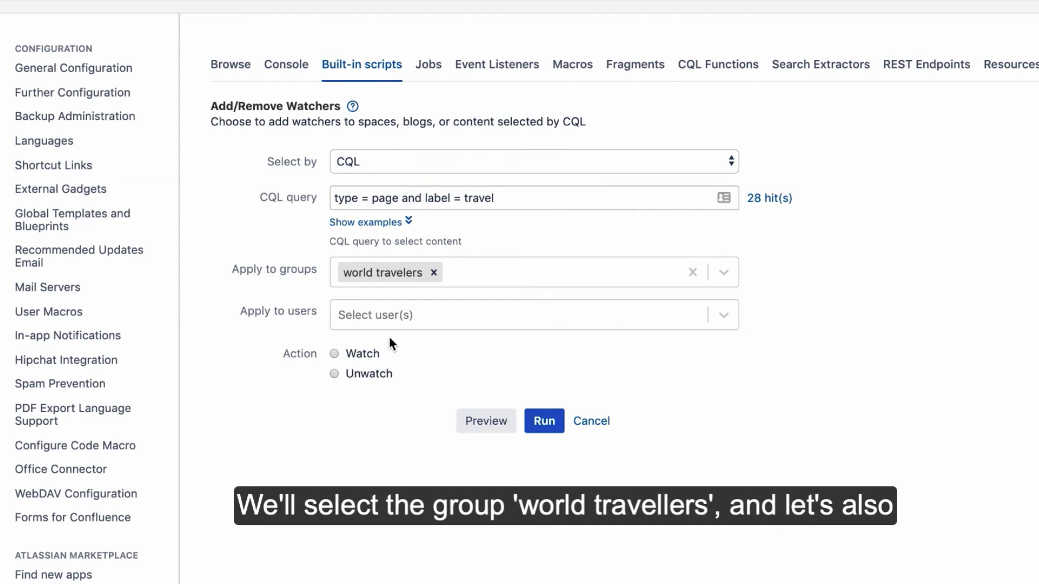
Add user Ben Simmons as well and run the script on the travel pages.
click(377, 325)
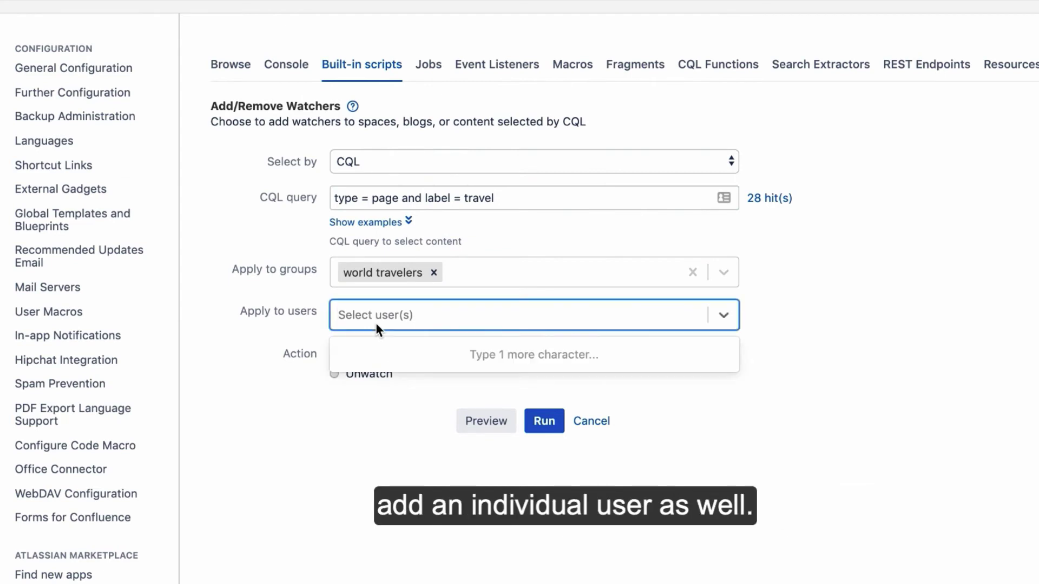
text(ben)
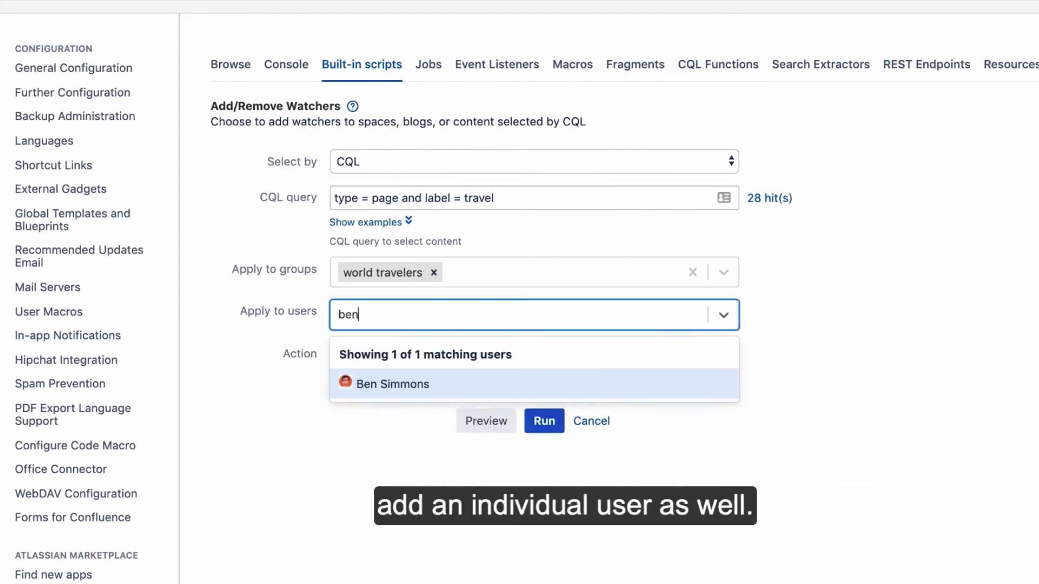
click(378, 391)
click(325, 408)
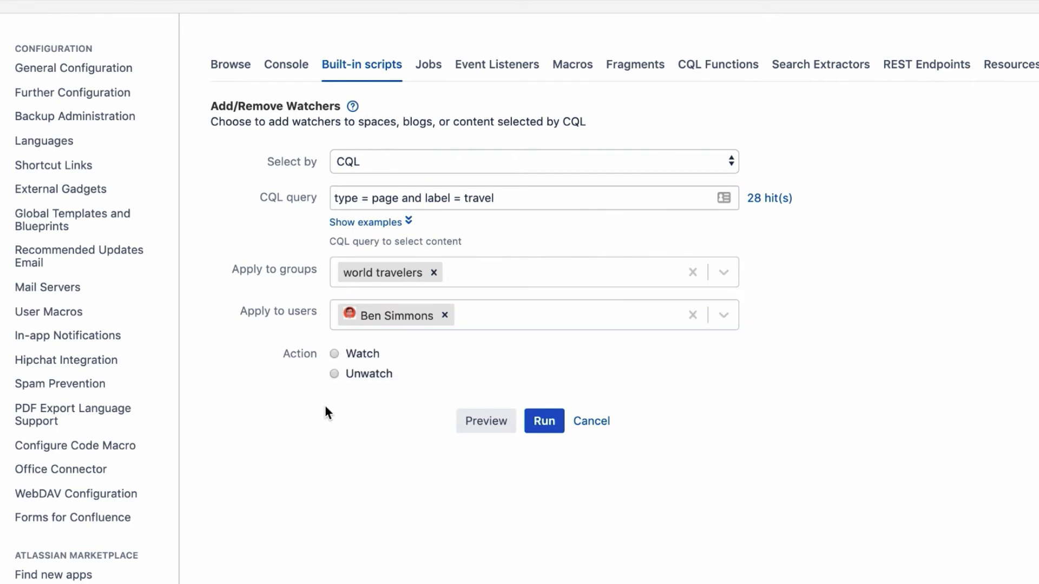
click(545, 421)
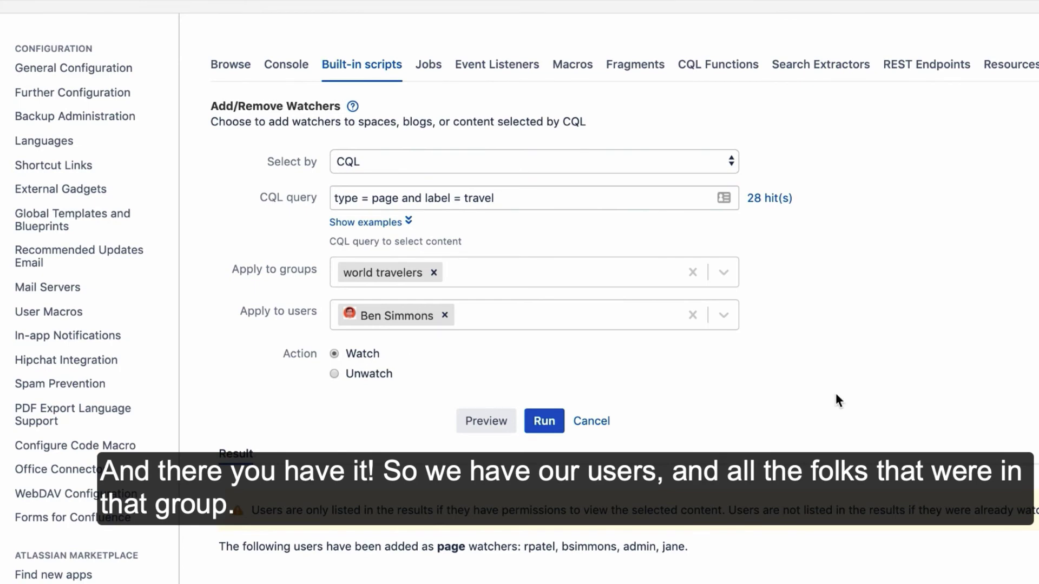
scroll(836, 400, down, 3)
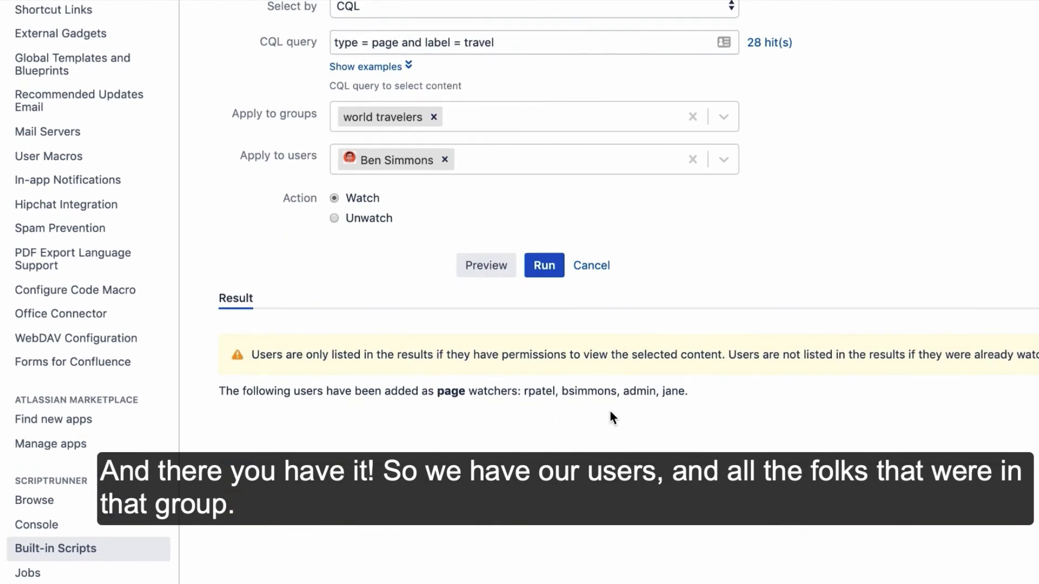
scroll(534, 397, up, 5)
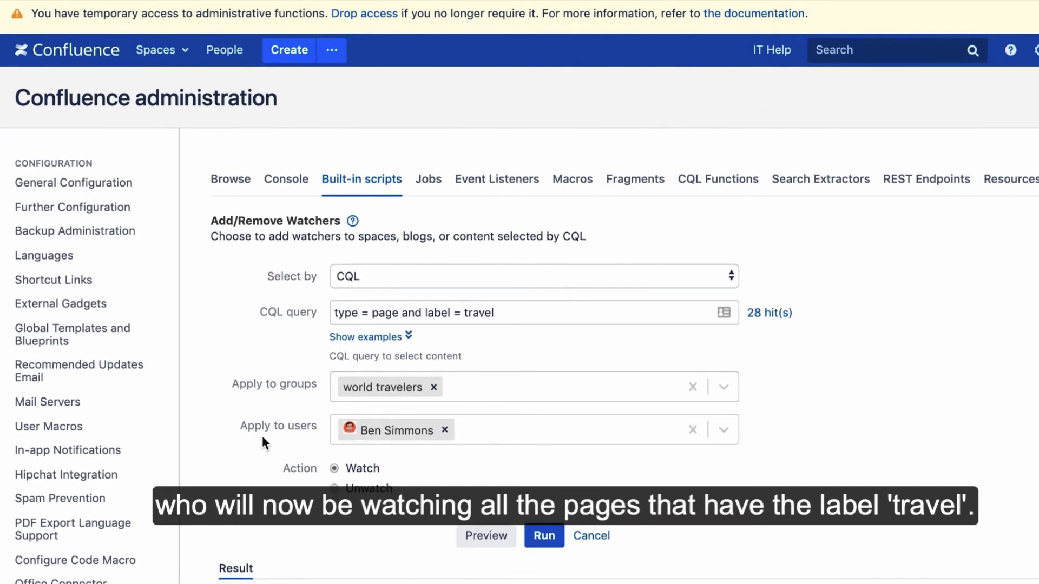
scroll(261, 436, down, 3)
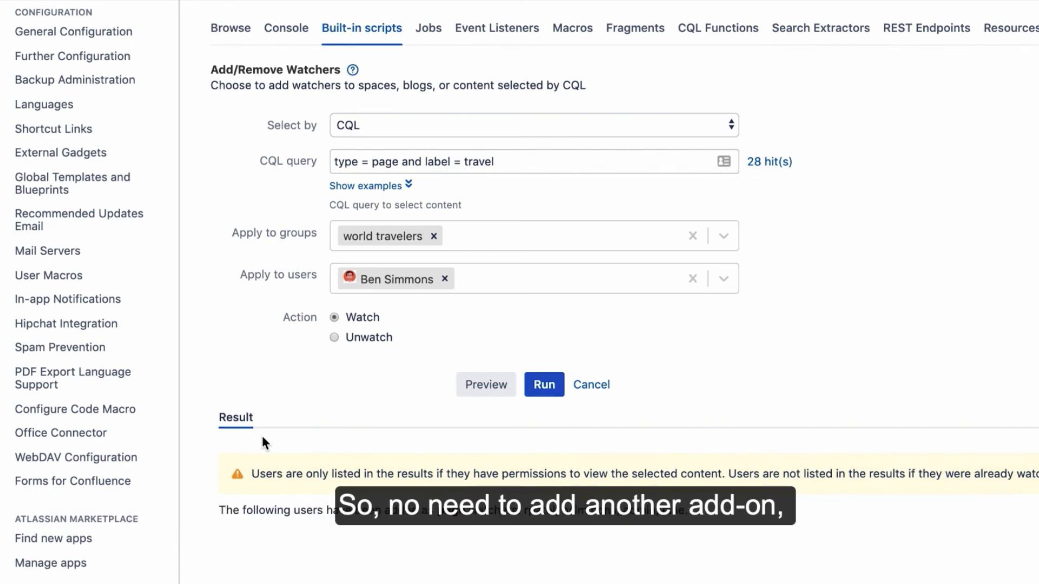
scroll(262, 437, up, 2)
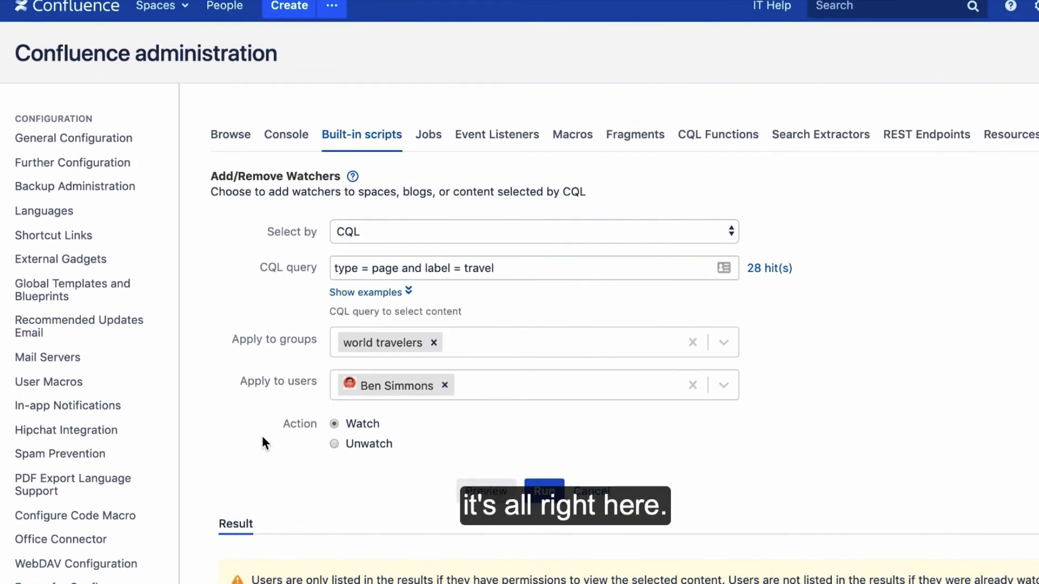